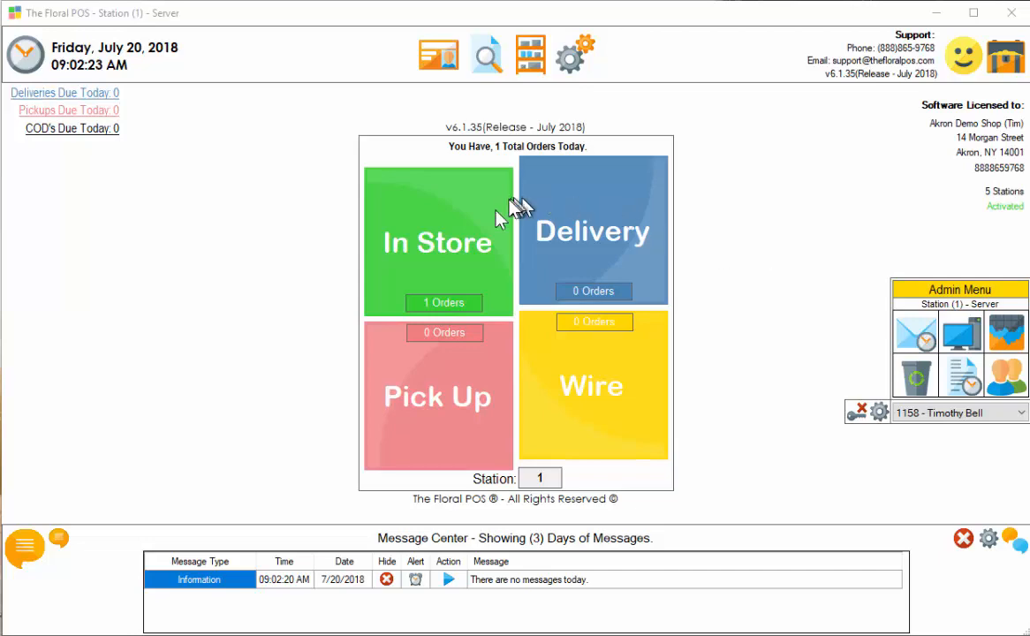
Open the Order Browser listing the shop's 7 recent orders, including order 618.
click(490, 55)
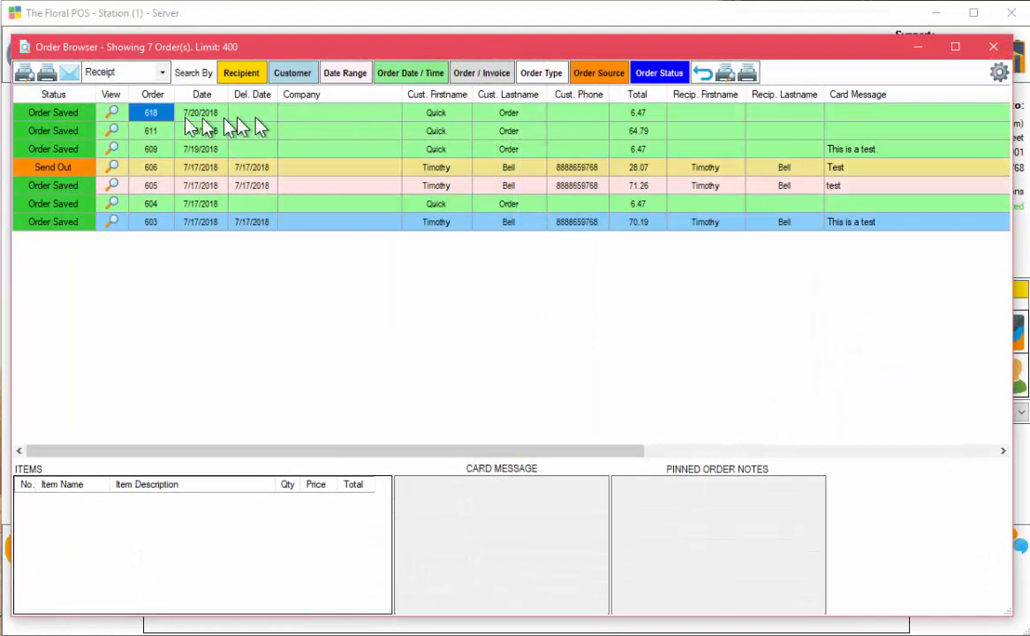
Open order 618 from the Order Browser and unlock it with the Sales Tax padlock.
click(113, 113)
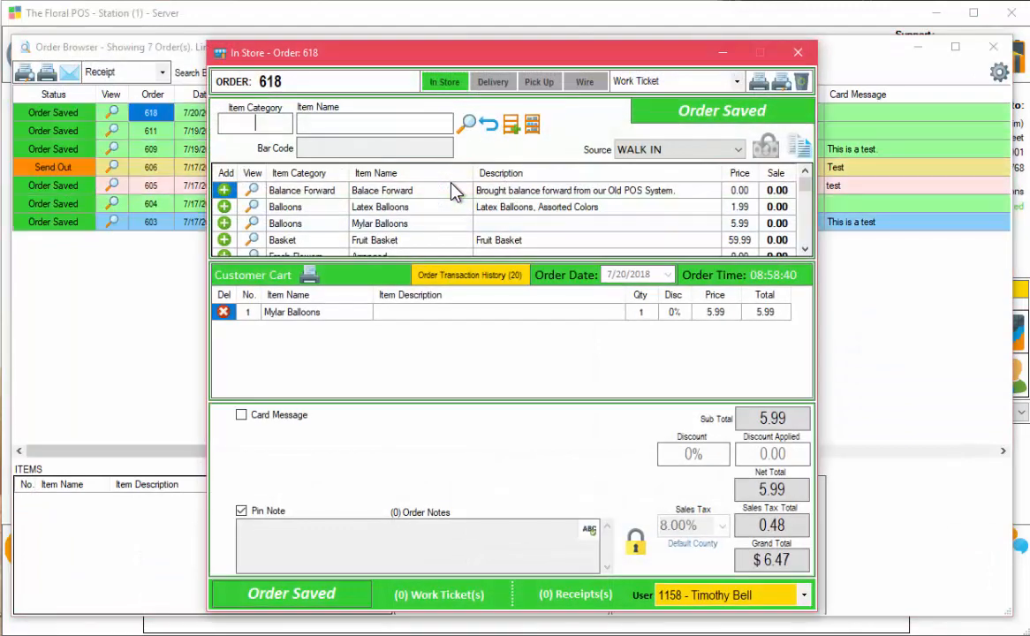
click(637, 545)
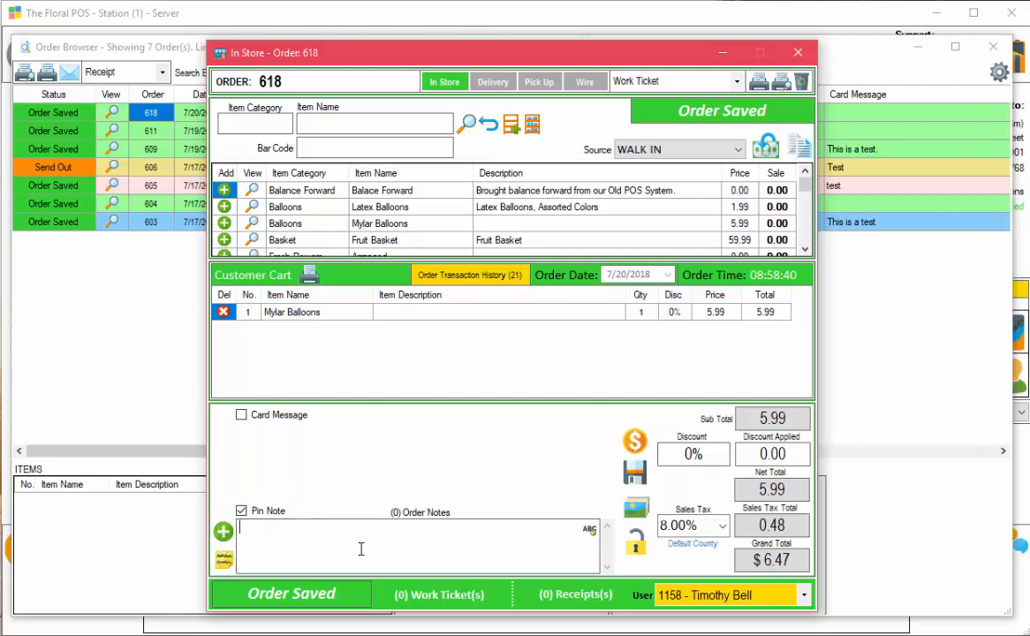
Save the note 'This is a note' on order 618, then close, reopen and unlock the order.
text(This is a note)
click(226, 531)
click(798, 52)
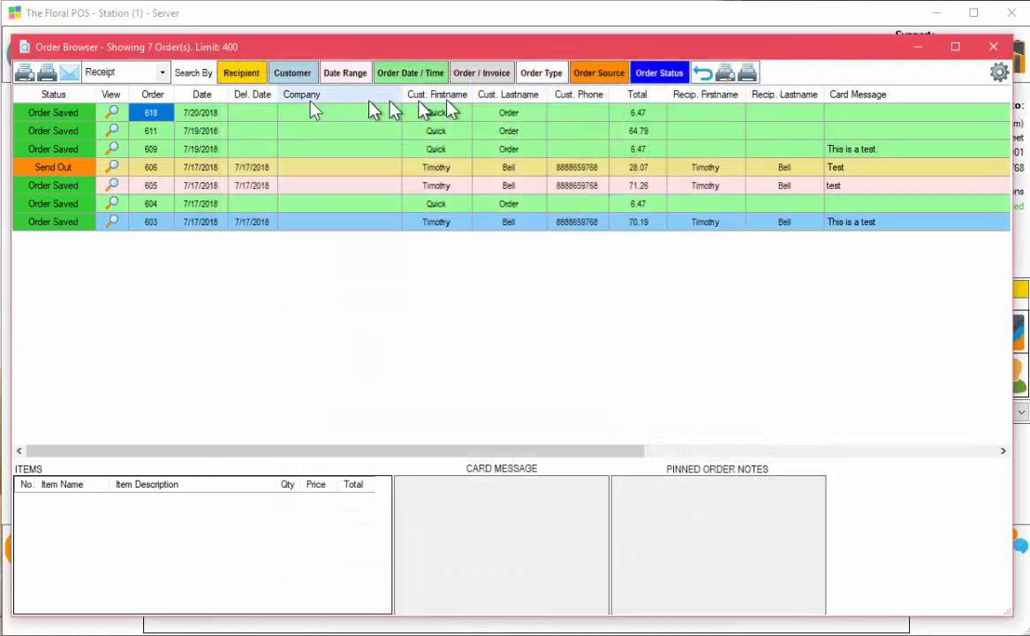
click(111, 112)
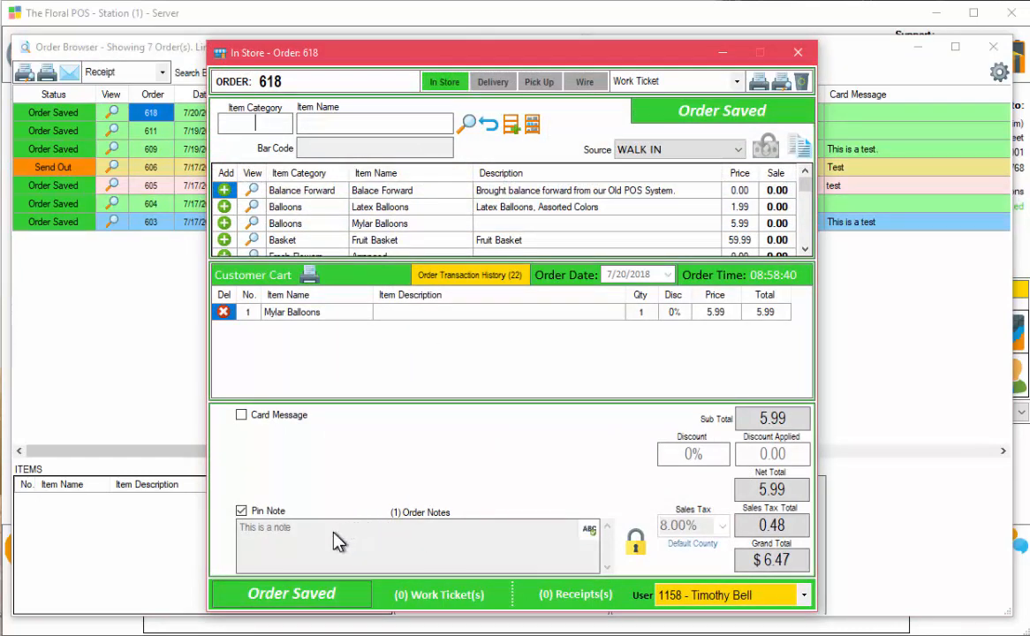
click(635, 543)
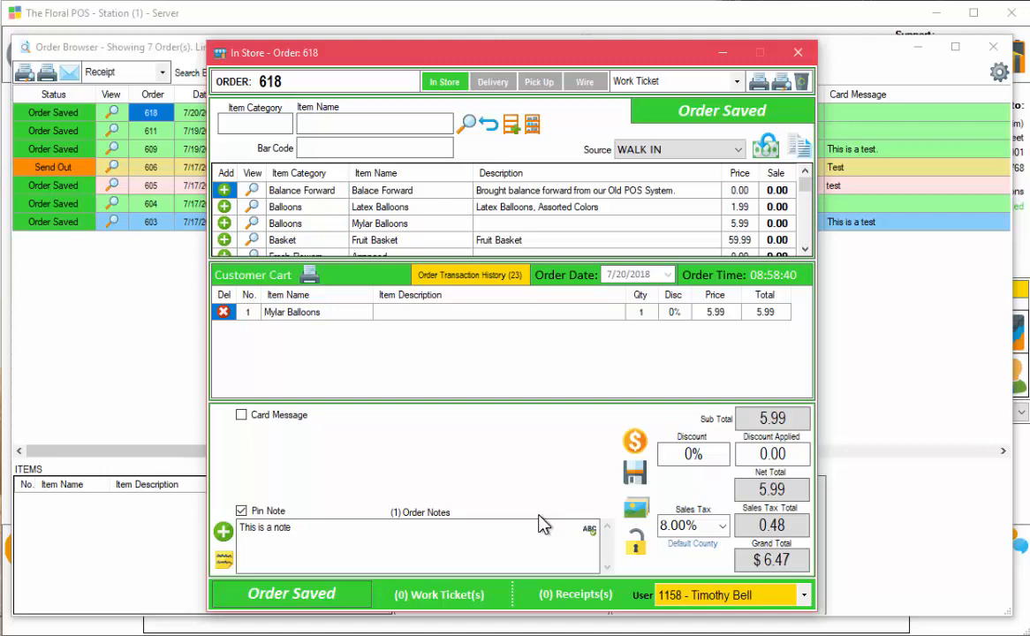
Add the note 'This is another note' to order 618 in the Notes list.
click(225, 561)
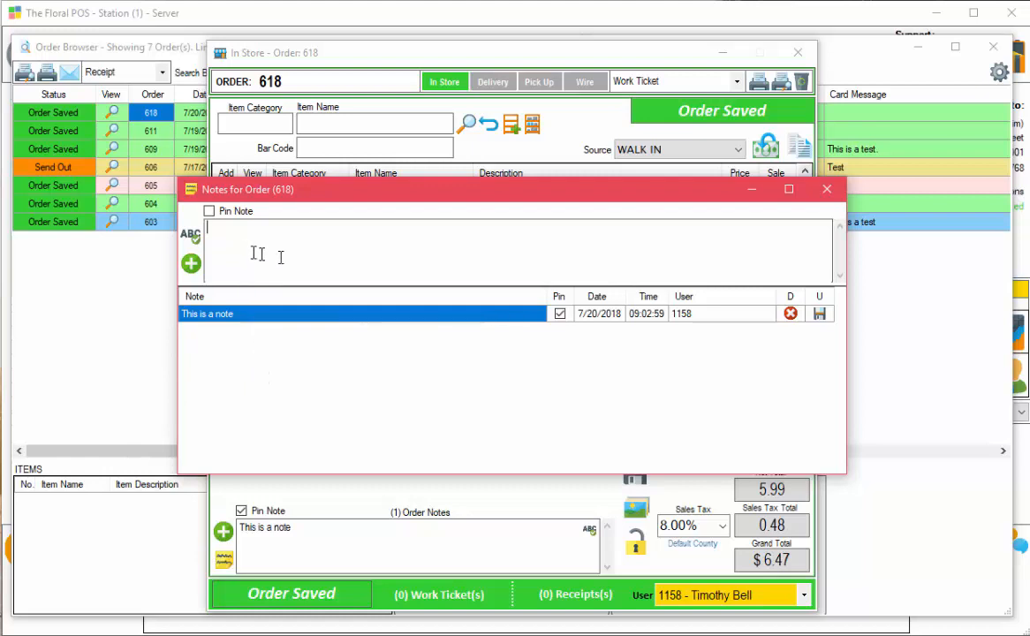
text(This is another note)
click(190, 263)
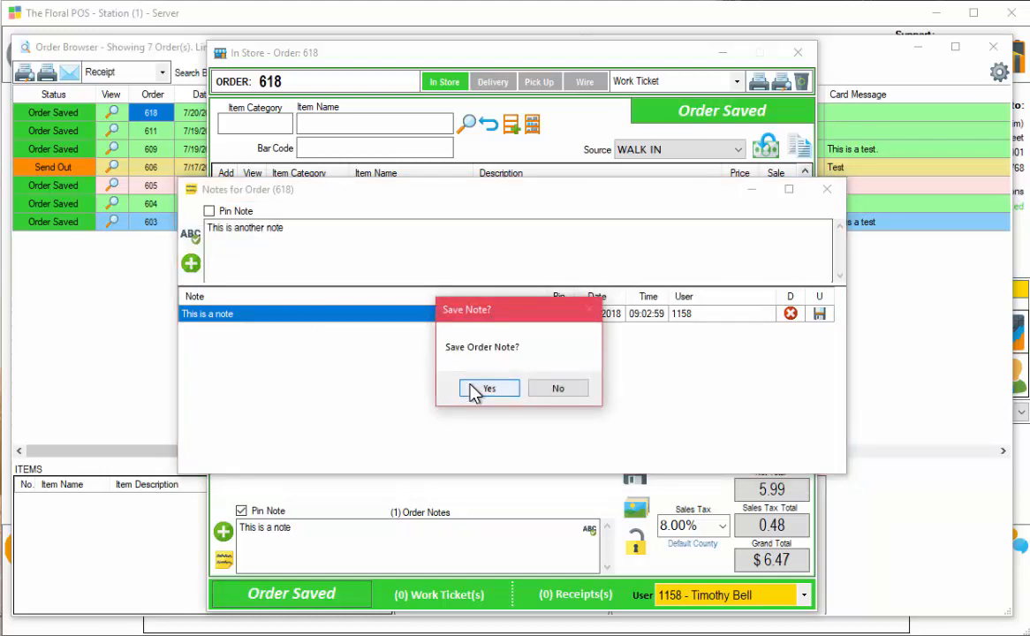
click(472, 388)
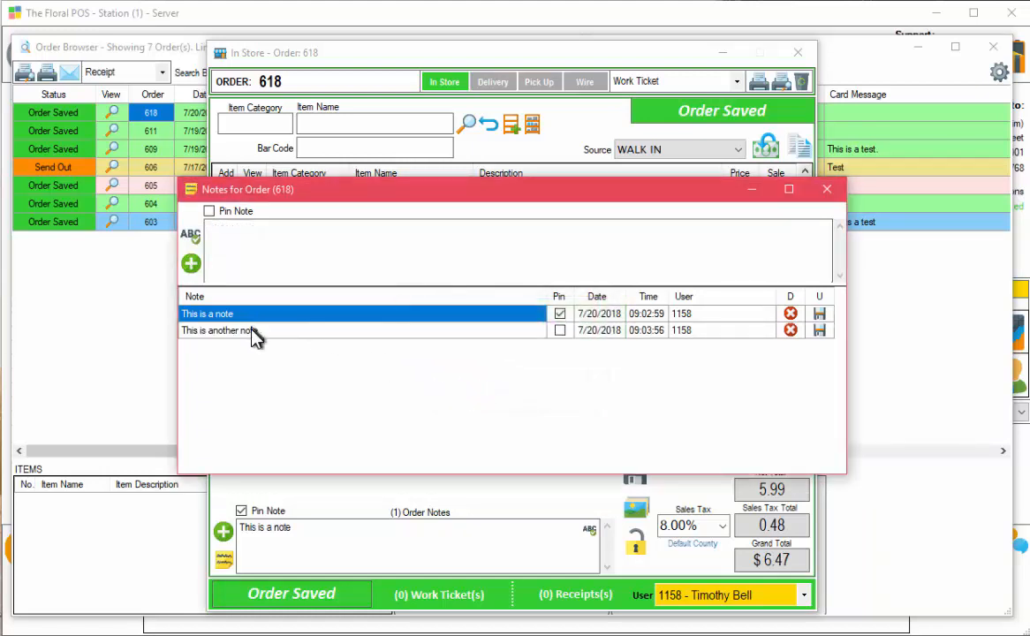
Add and pin 'This is another note....pin this one...', then close the notes and order windows.
click(258, 329)
click(270, 315)
text(his is another note....)
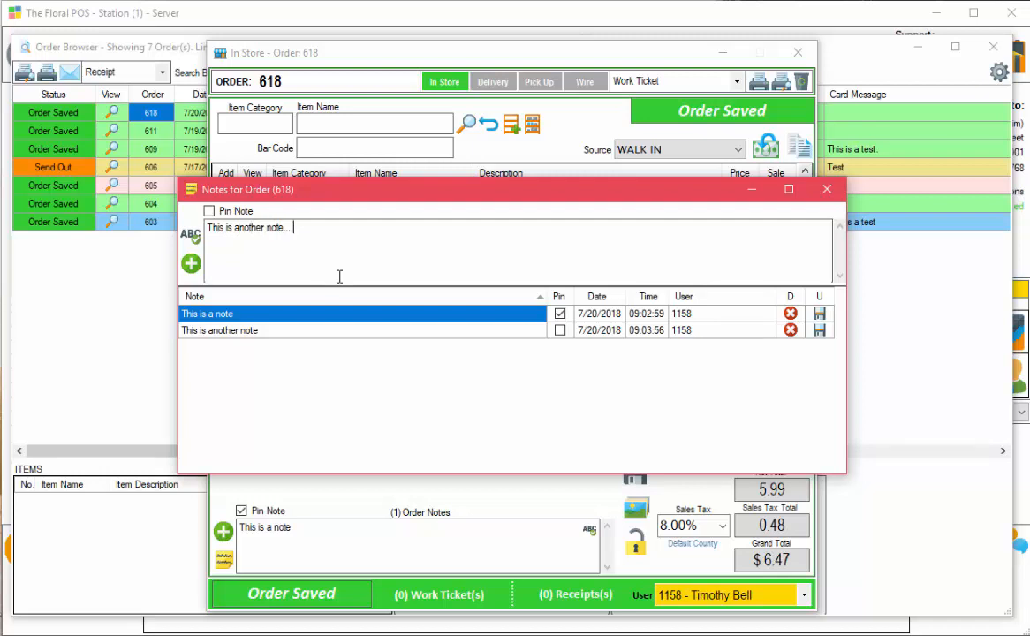
text(pin this one...)
click(210, 212)
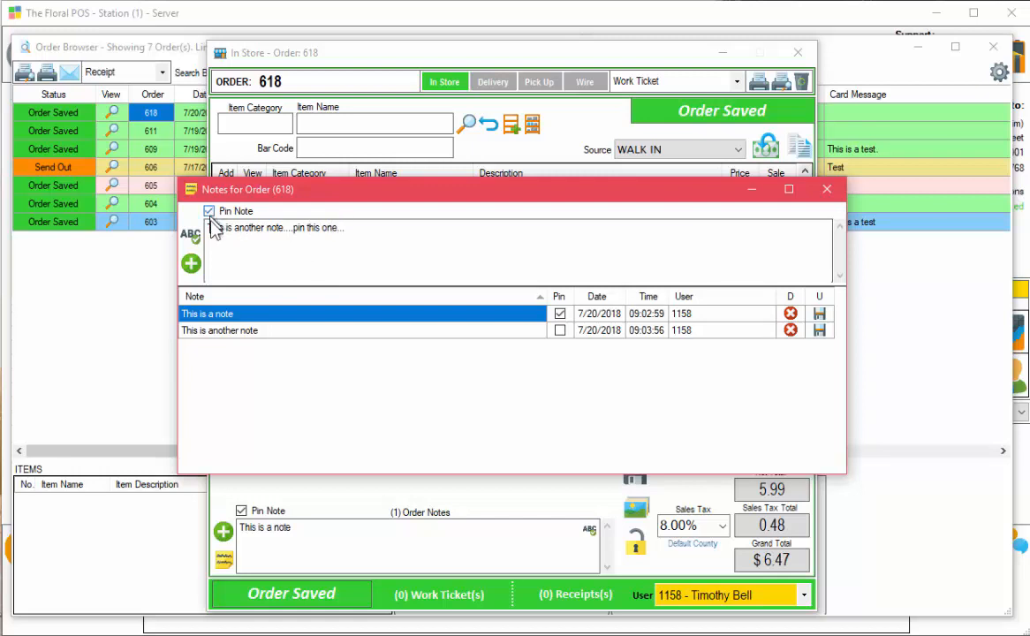
click(191, 265)
click(506, 392)
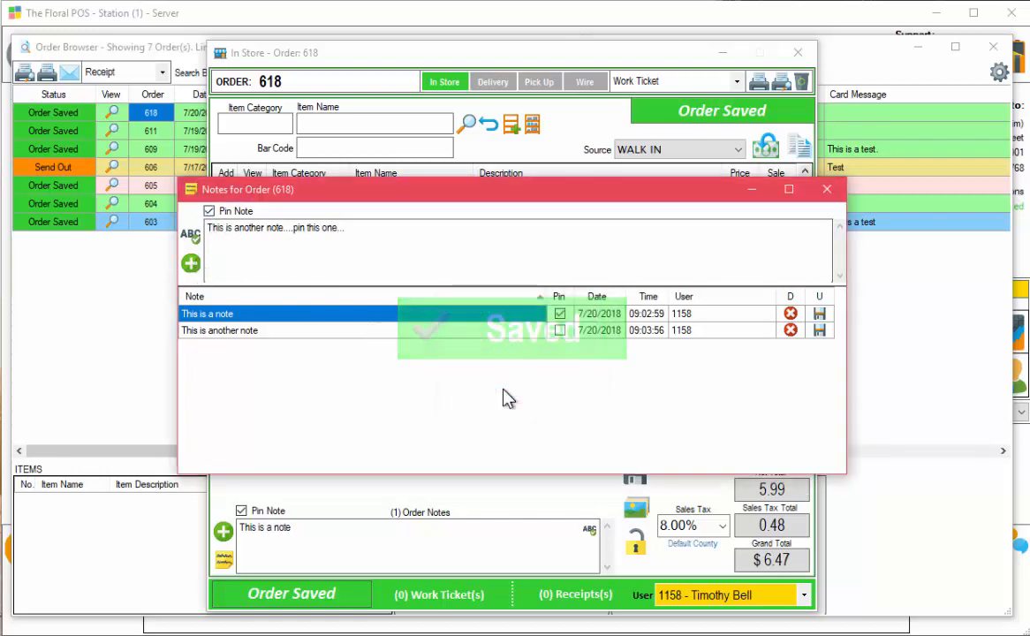
click(827, 192)
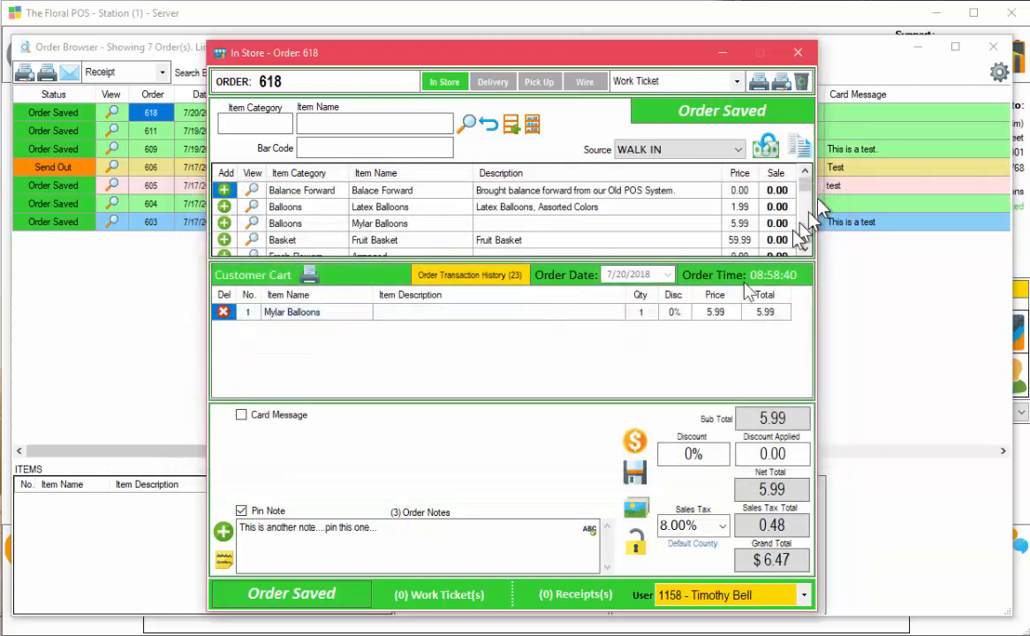
click(798, 53)
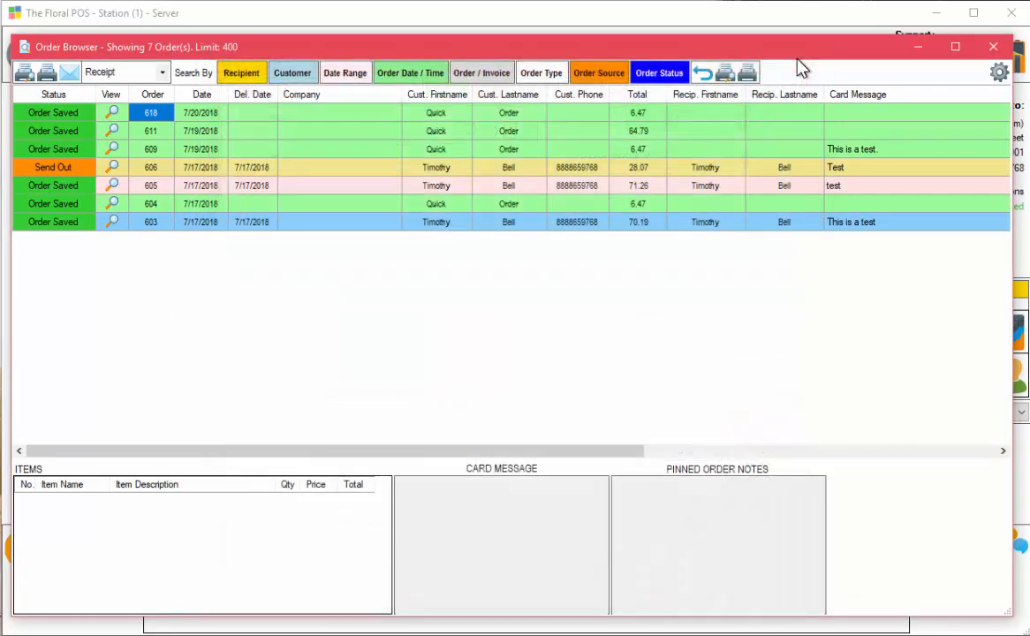
Reopen order 618 and update its pinned note to end with '...this is an edit'.
click(114, 114)
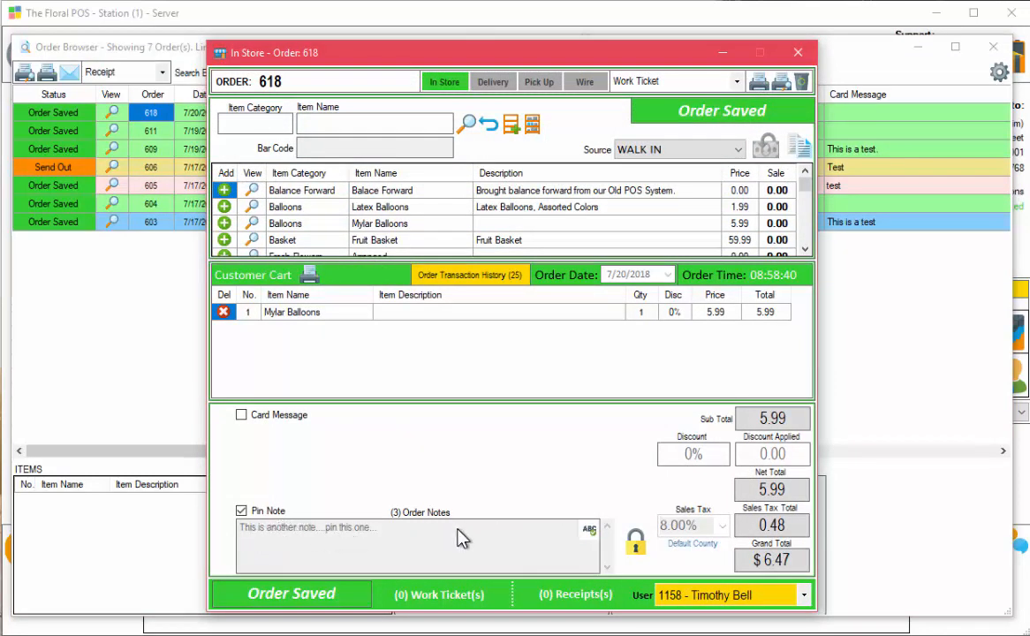
click(635, 541)
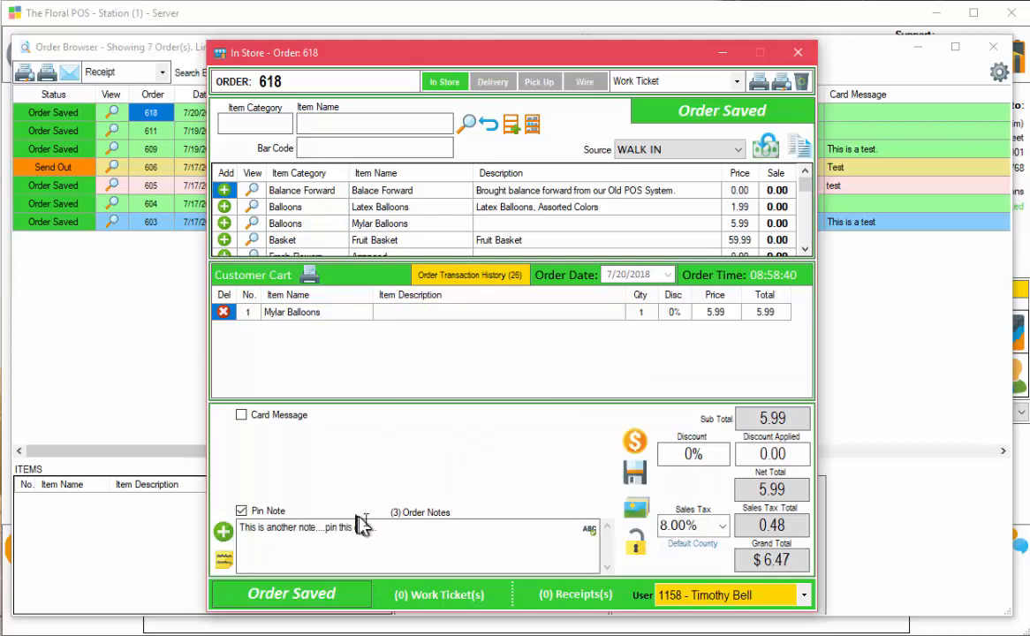
click(385, 534)
text(this is an edit)
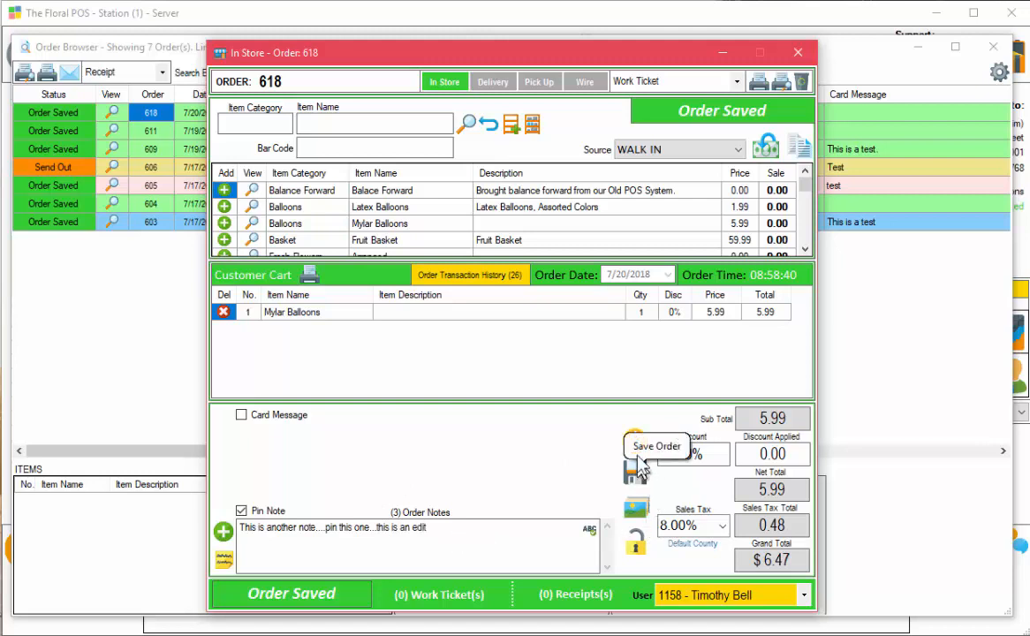
click(222, 531)
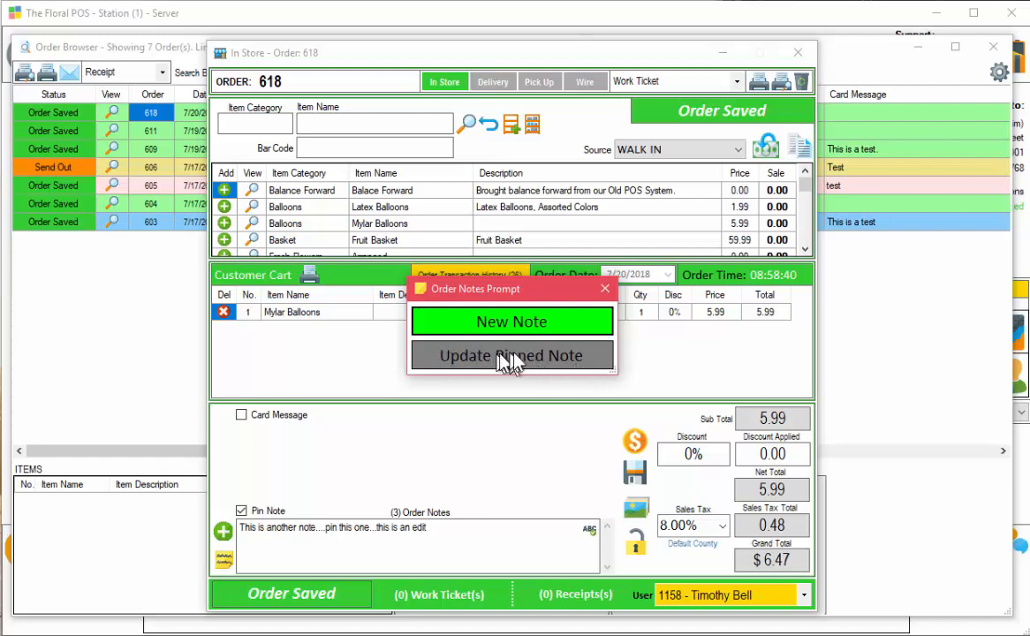
click(517, 357)
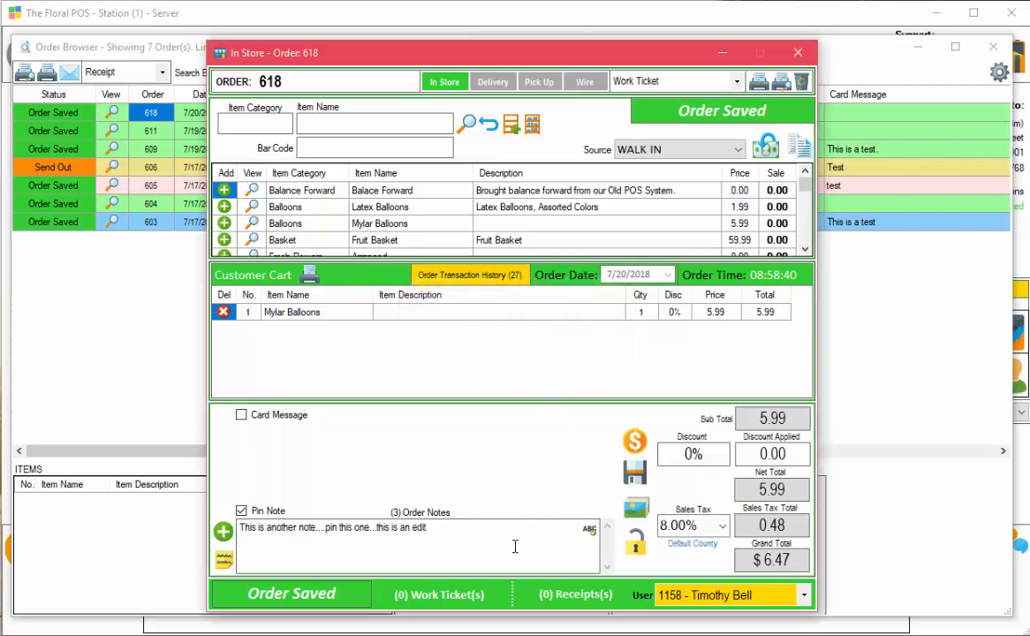
Close order 618, then reopen and unlock it again.
click(798, 52)
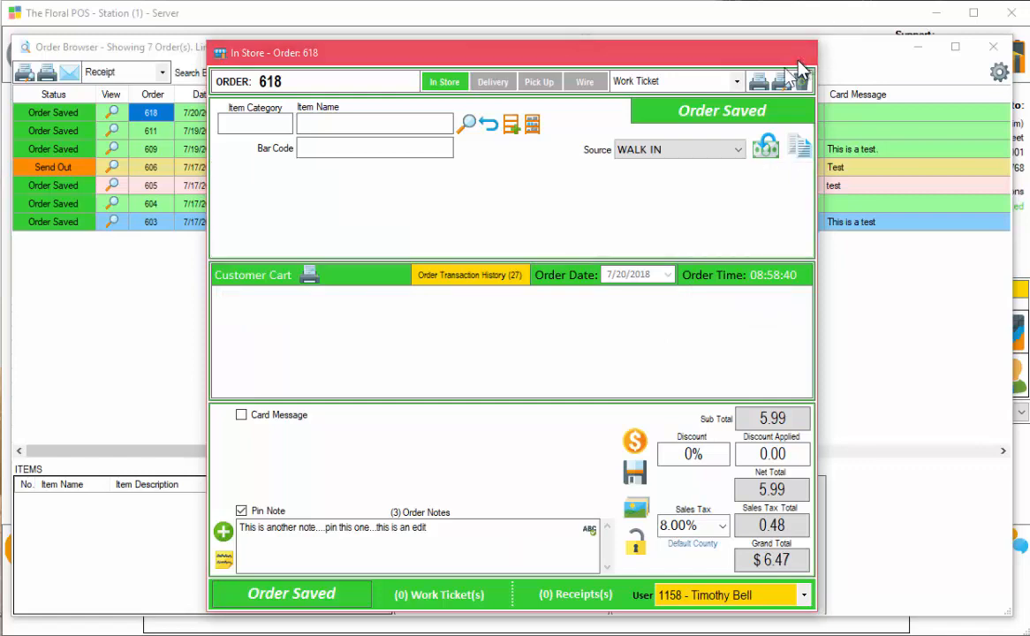
click(108, 115)
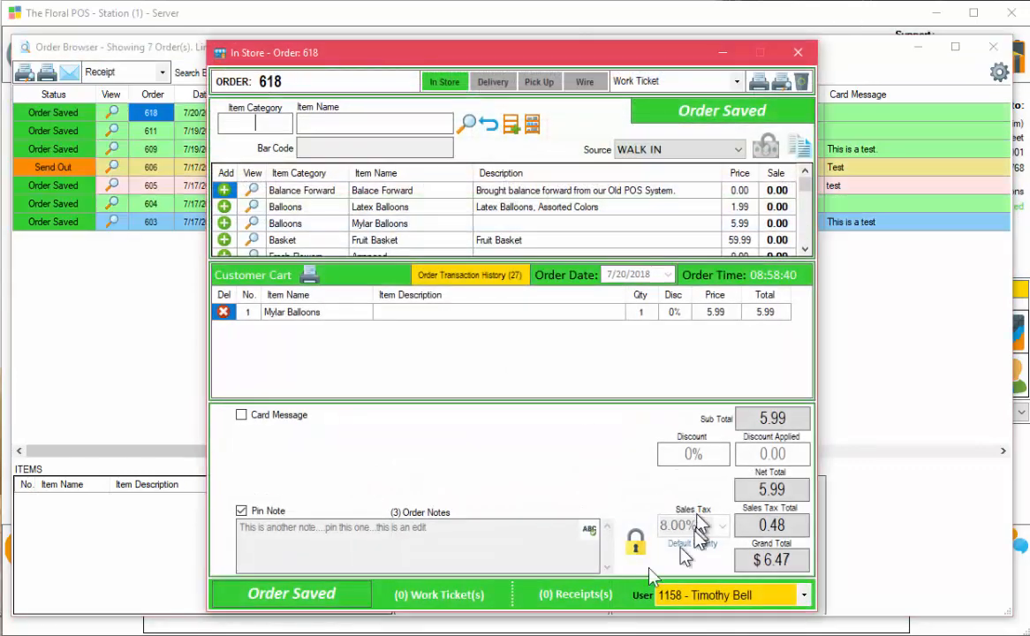
click(636, 540)
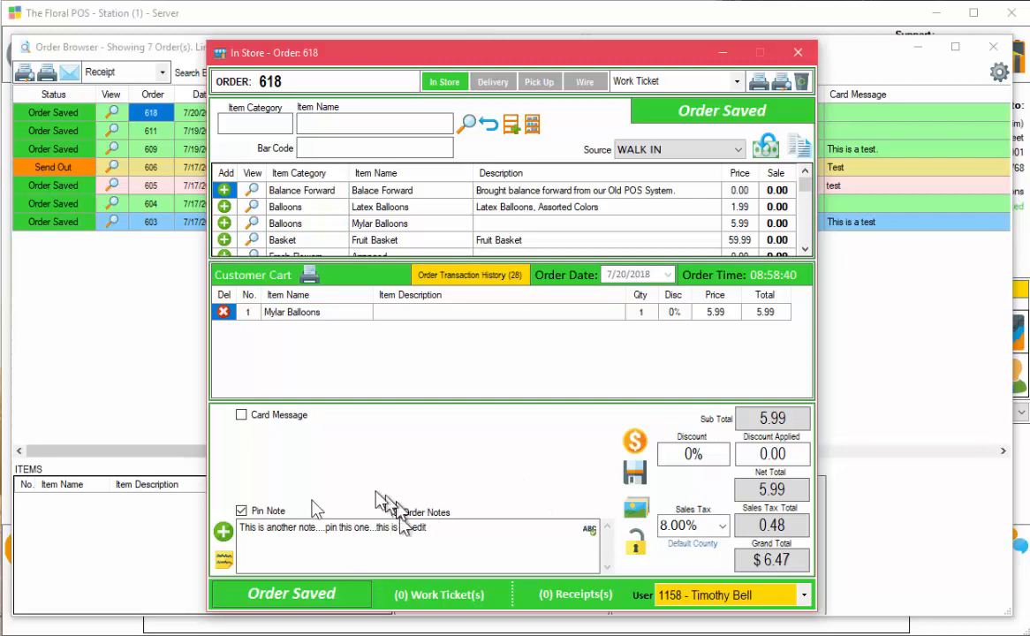
Replace the notes box text with 'this is a new note', save it as a separate note, and view all notes.
drag(448, 528, 127, 536)
key(BackSpace)
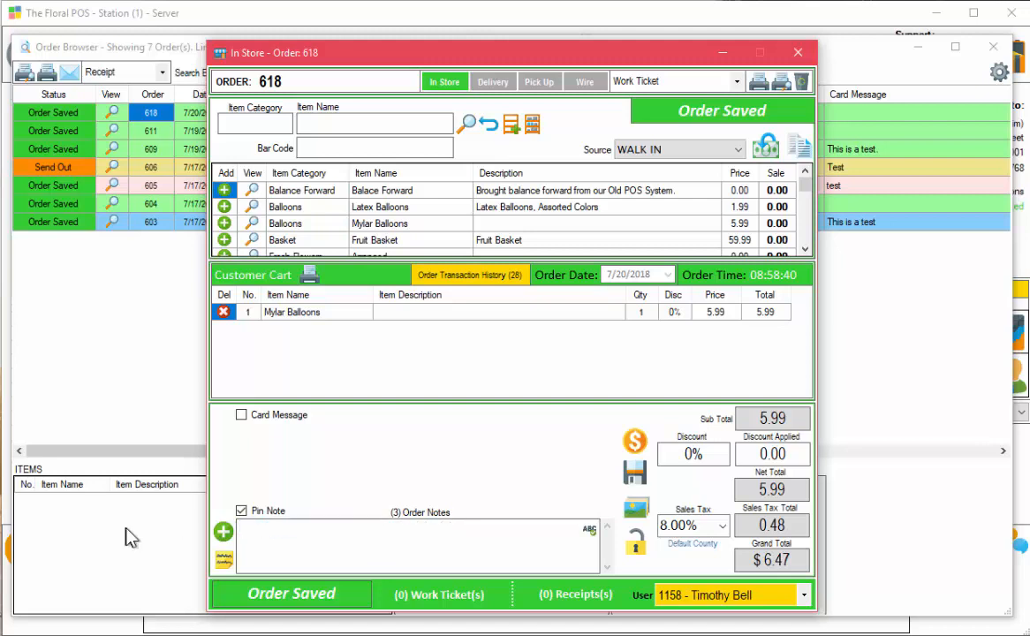
text(this is a new note)
click(221, 530)
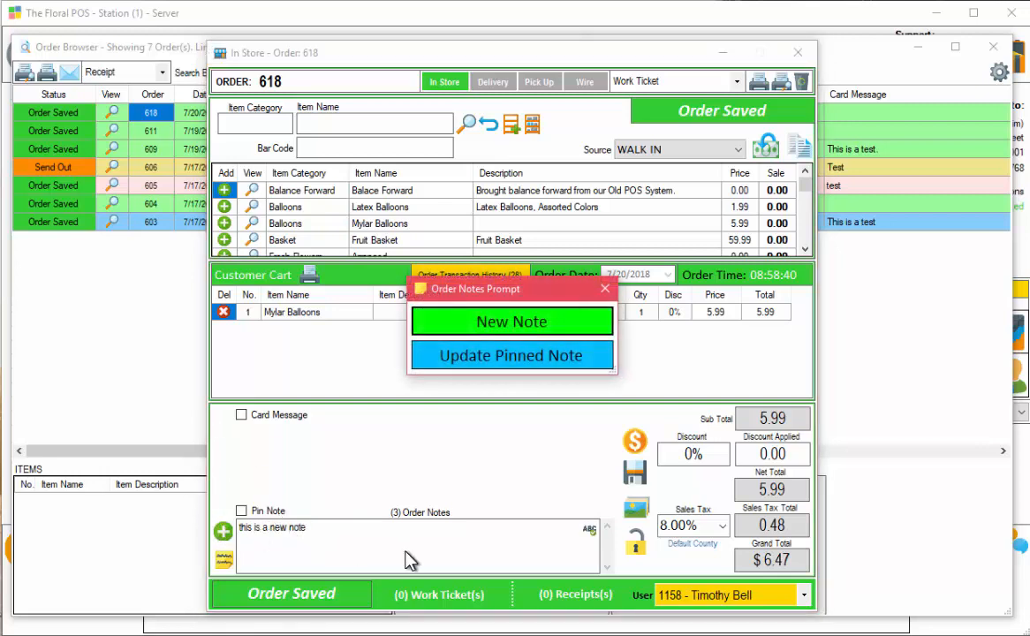
click(541, 327)
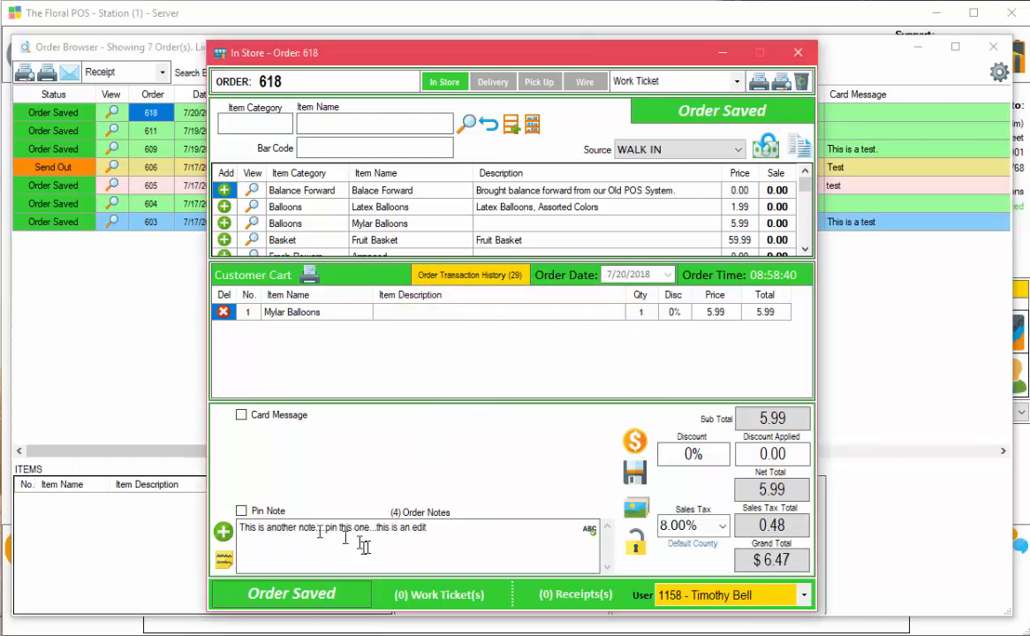
drag(477, 528, 216, 527)
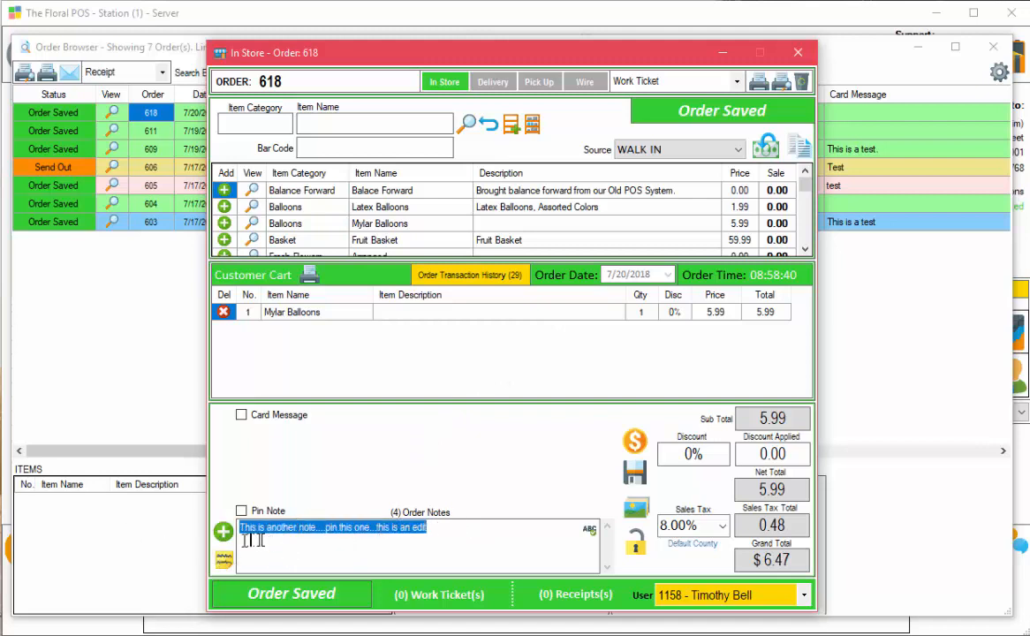
click(224, 561)
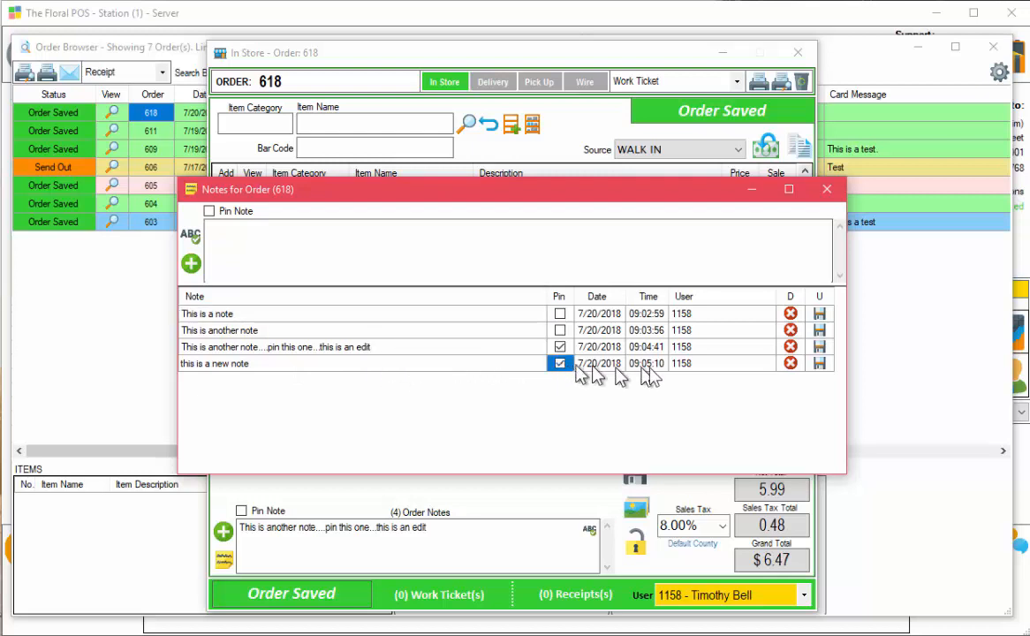
Save the pinned fourth note's update and close the notes list.
click(820, 363)
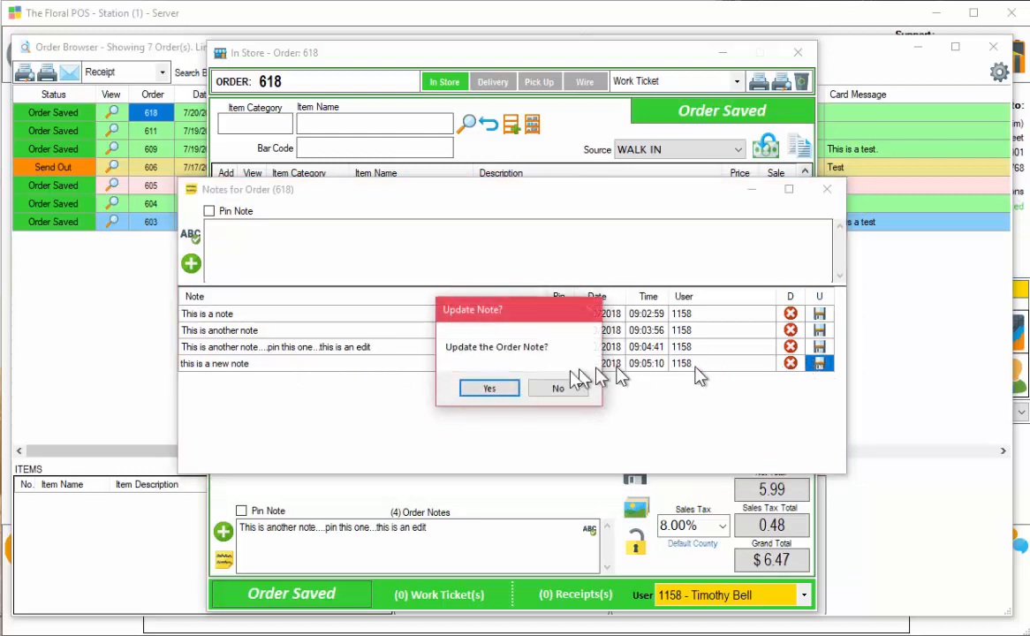
click(484, 388)
click(827, 189)
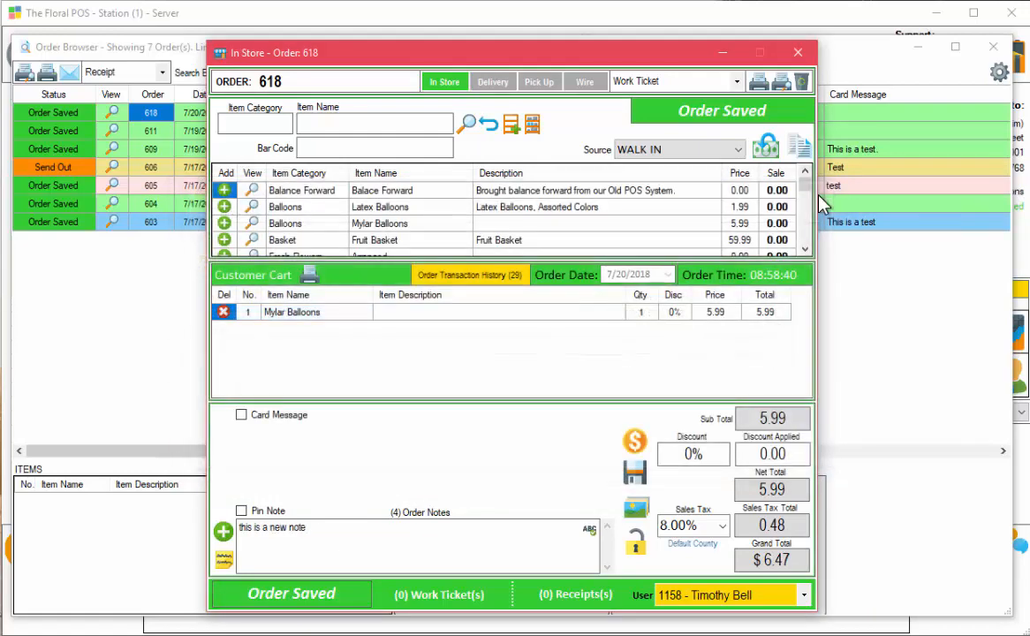
Append '. This is an edit' to the first note, 'This is a note', and save it.
click(224, 559)
click(274, 330)
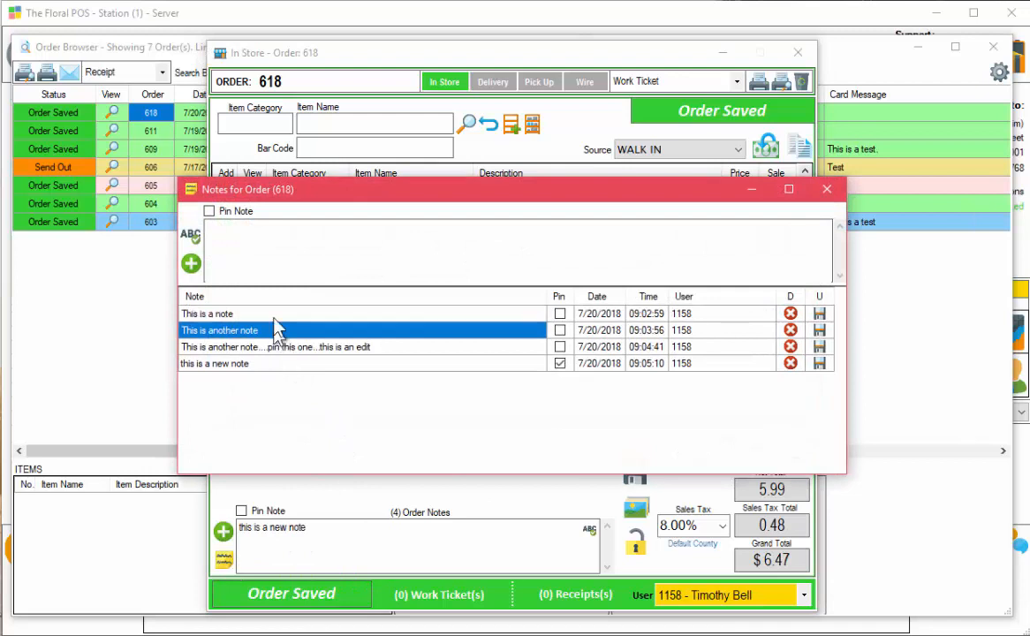
click(278, 313)
click(285, 314)
click(284, 314)
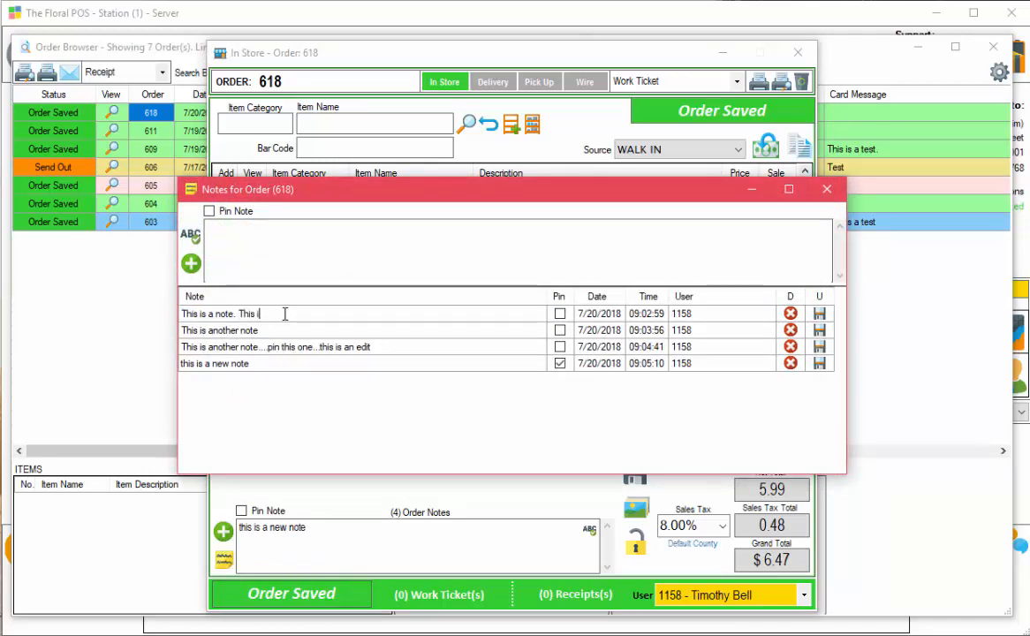
text(. This is an edit)
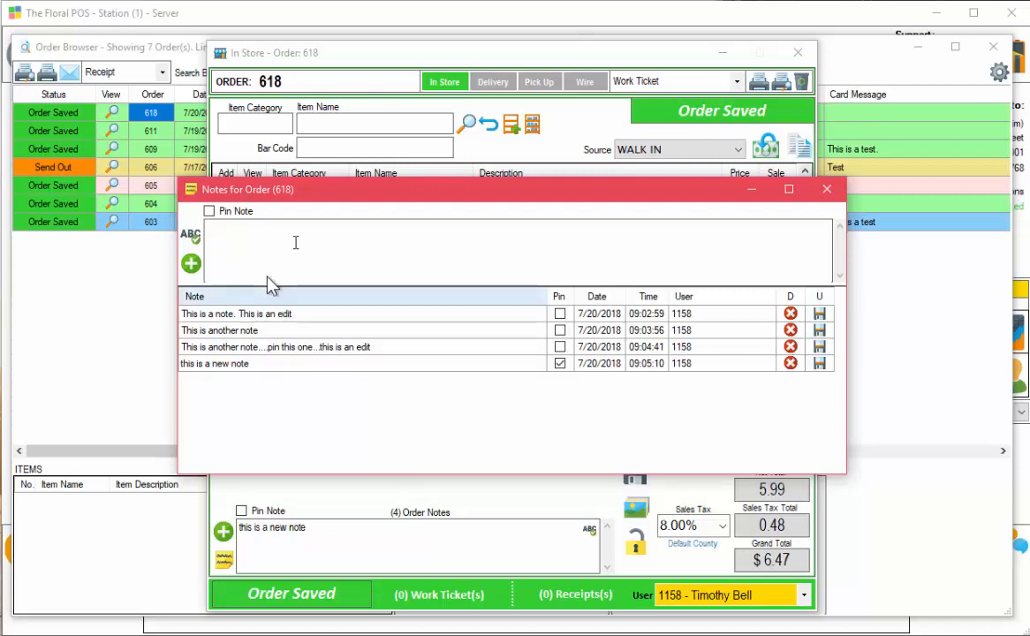
click(819, 314)
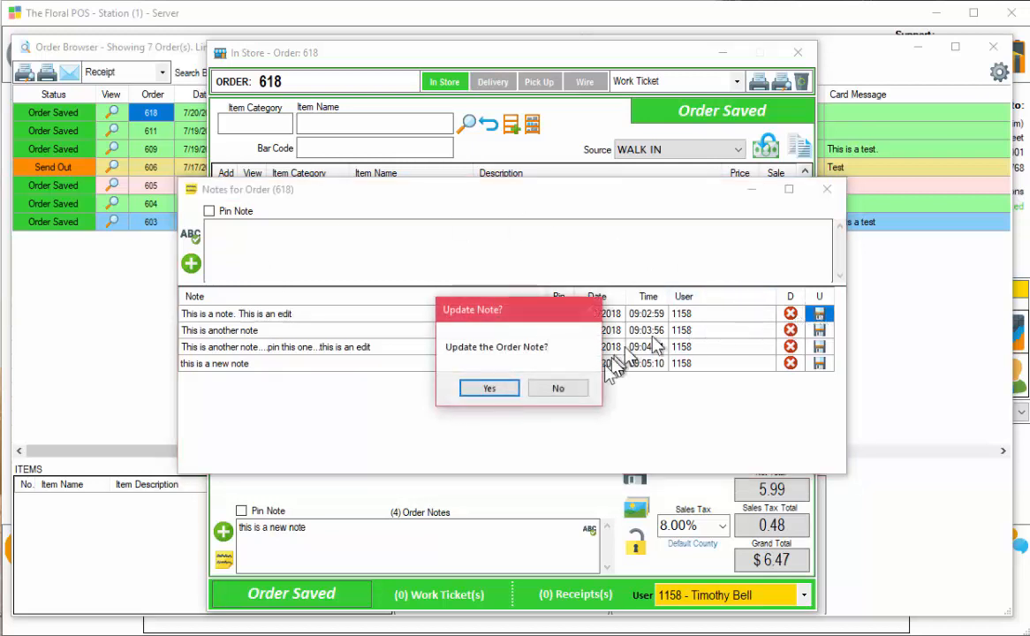
click(490, 389)
Change the second note to 'This is another note. This is an update....Pinned Note' and pin it.
click(276, 332)
click(275, 333)
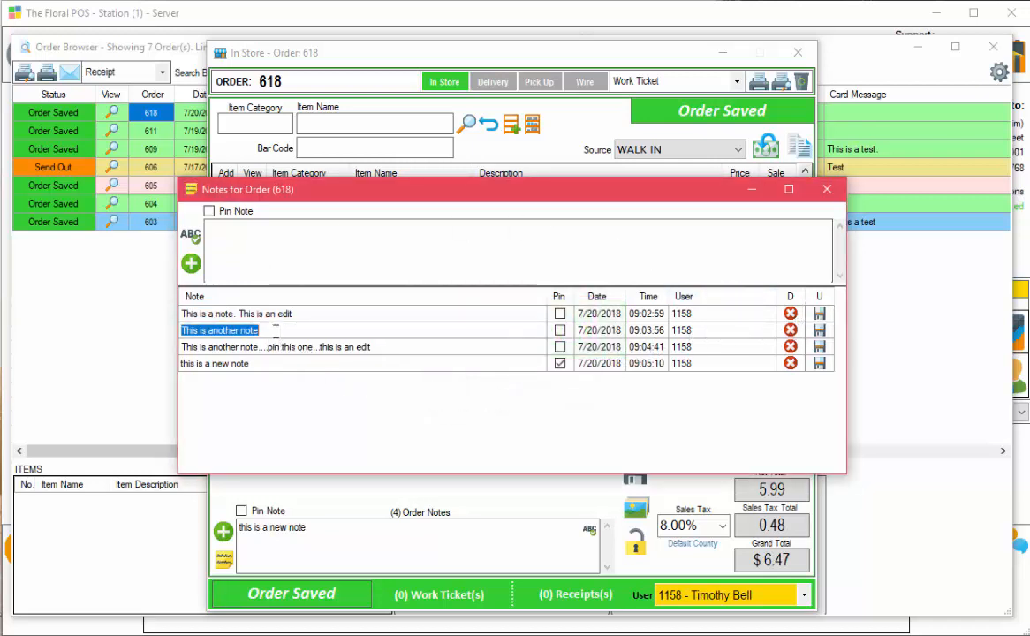
click(290, 330)
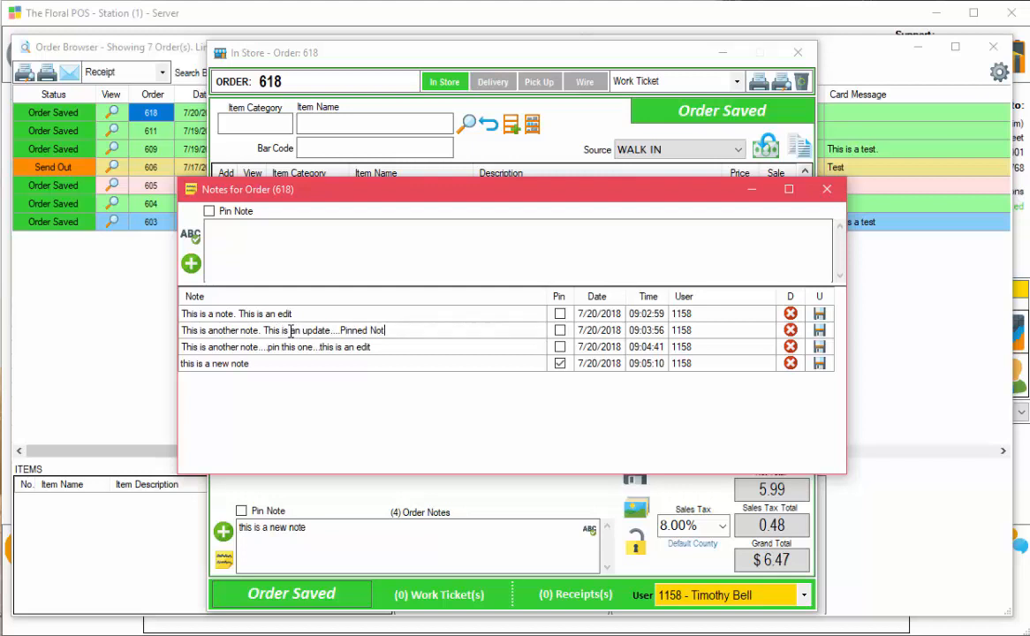
click(559, 331)
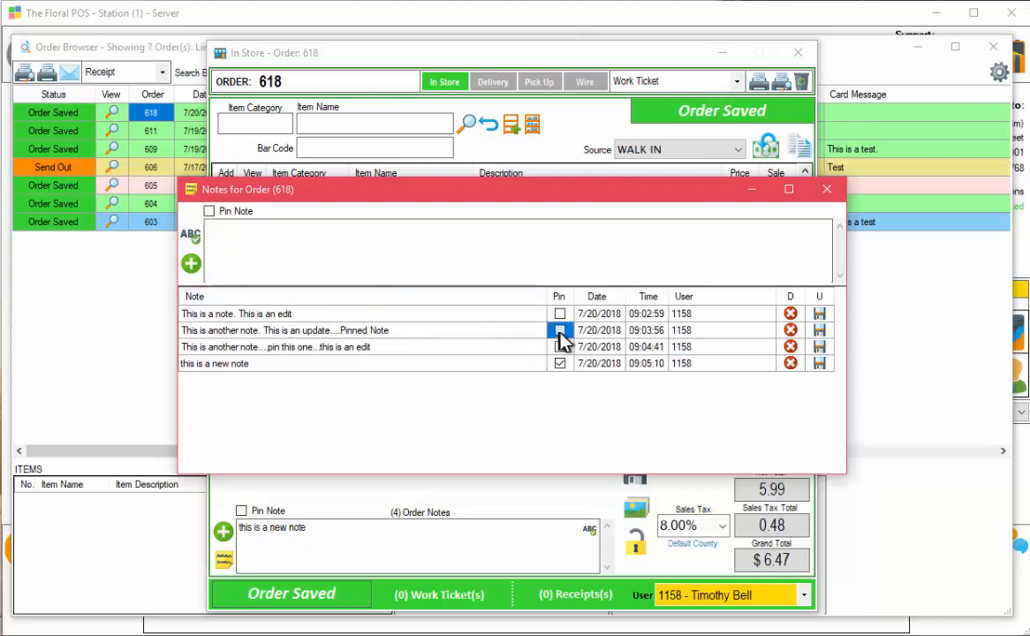
click(819, 330)
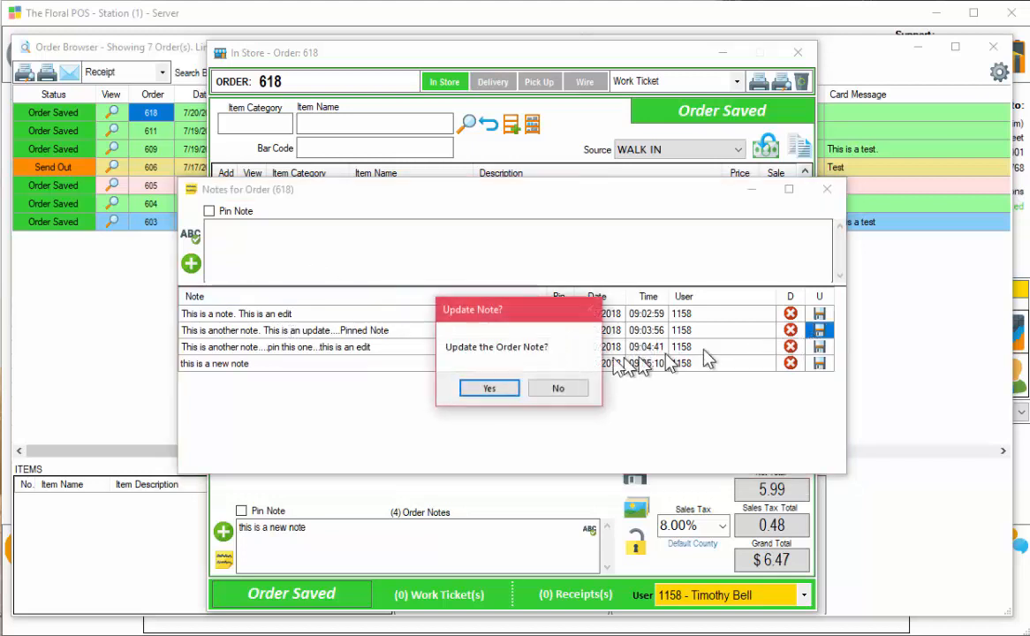
click(486, 390)
click(825, 190)
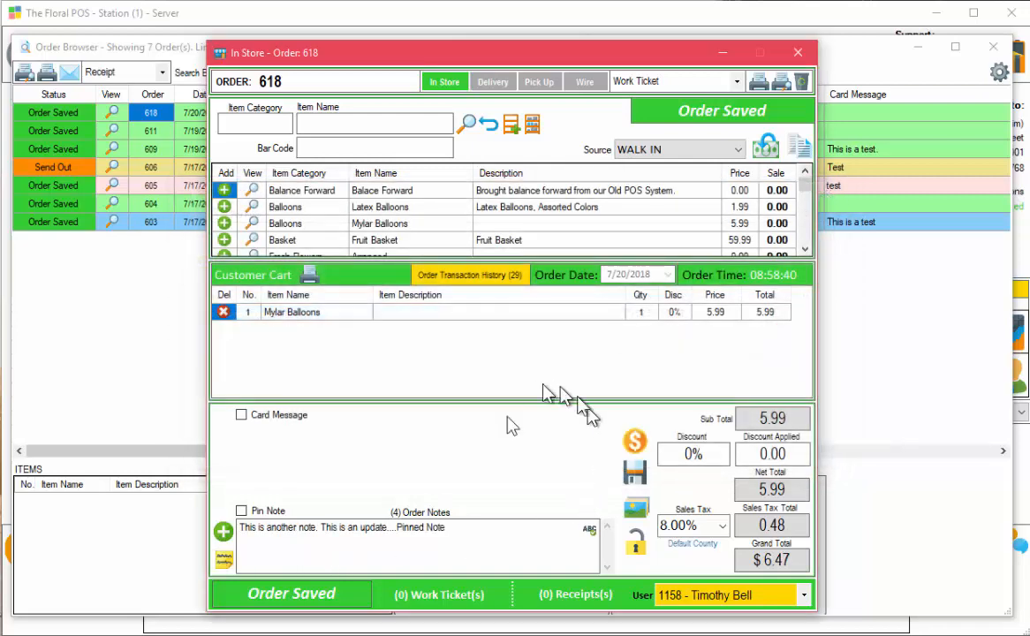
Close order 618, open and unlock order 603, close it, and close the Order Browser.
click(799, 55)
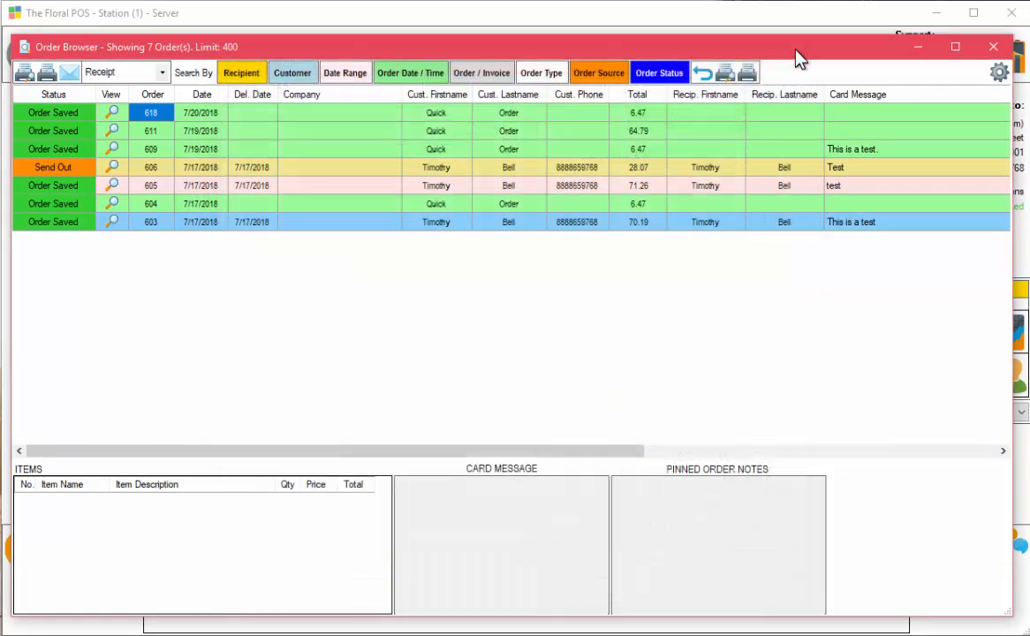
click(190, 225)
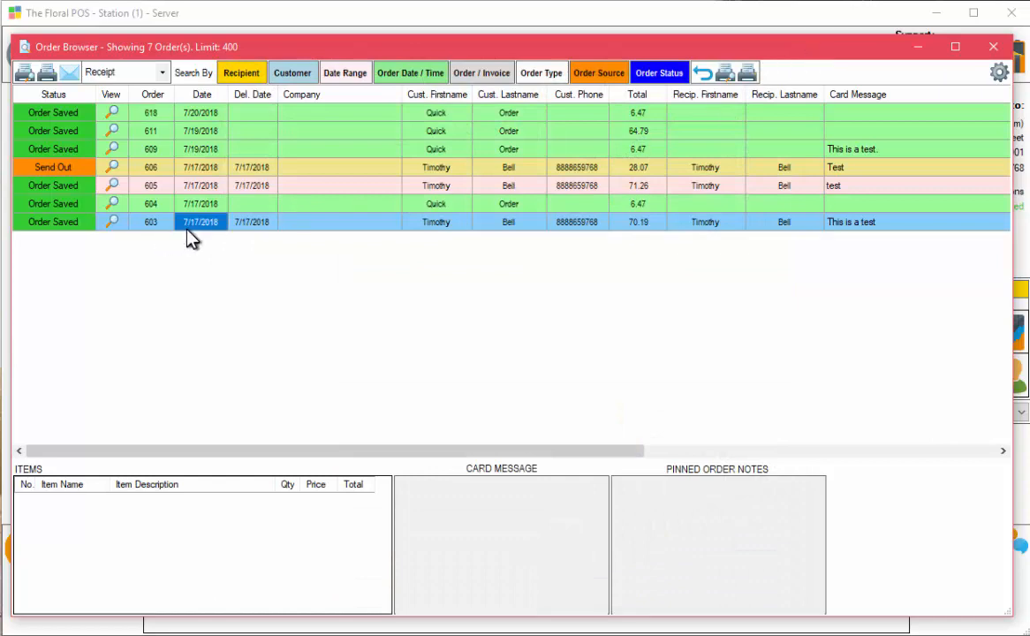
click(126, 225)
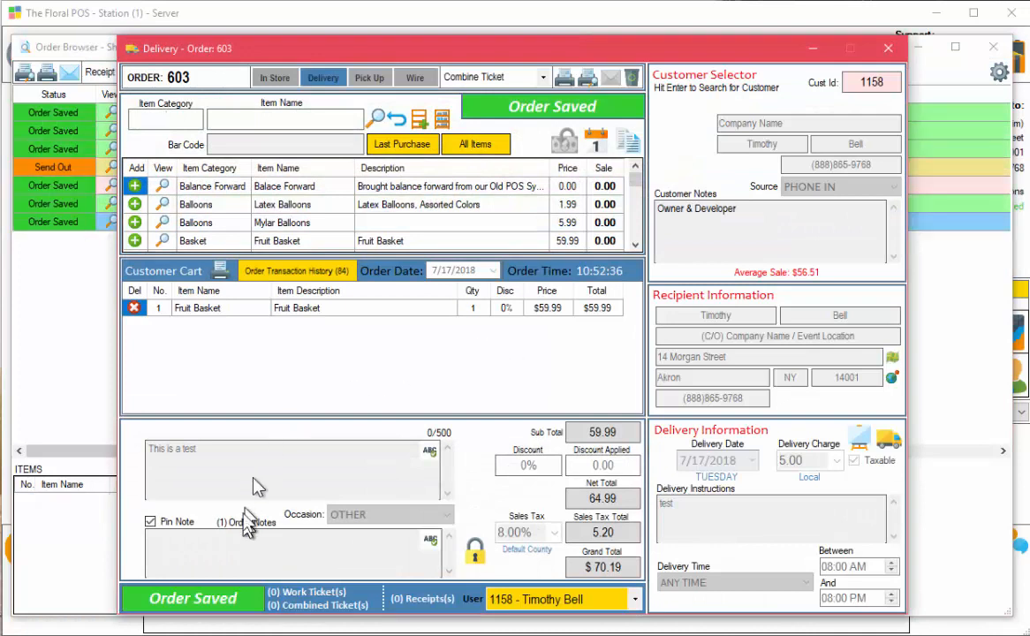
click(475, 550)
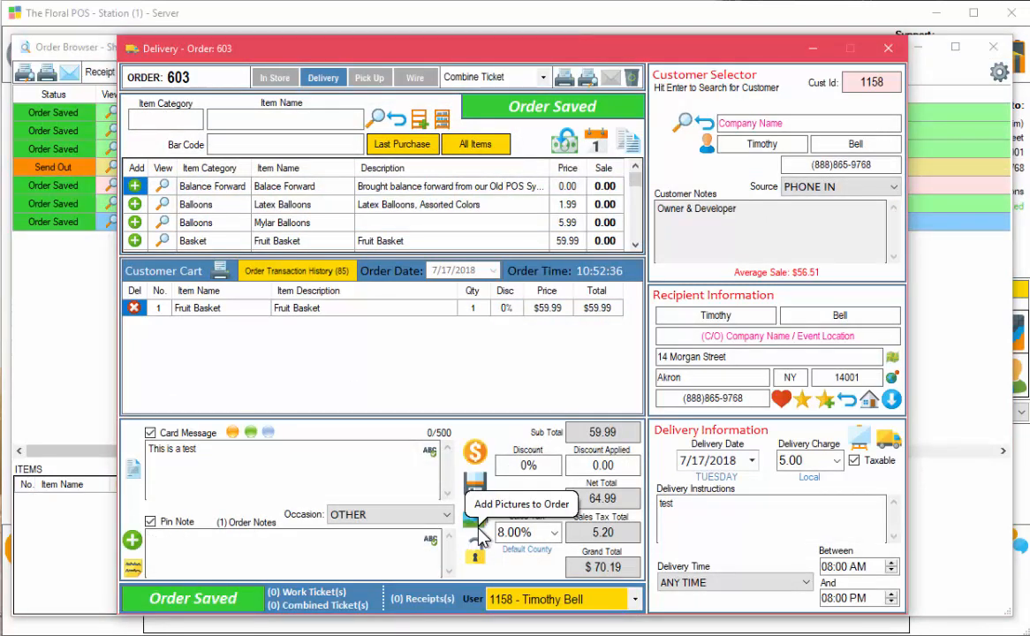
click(889, 53)
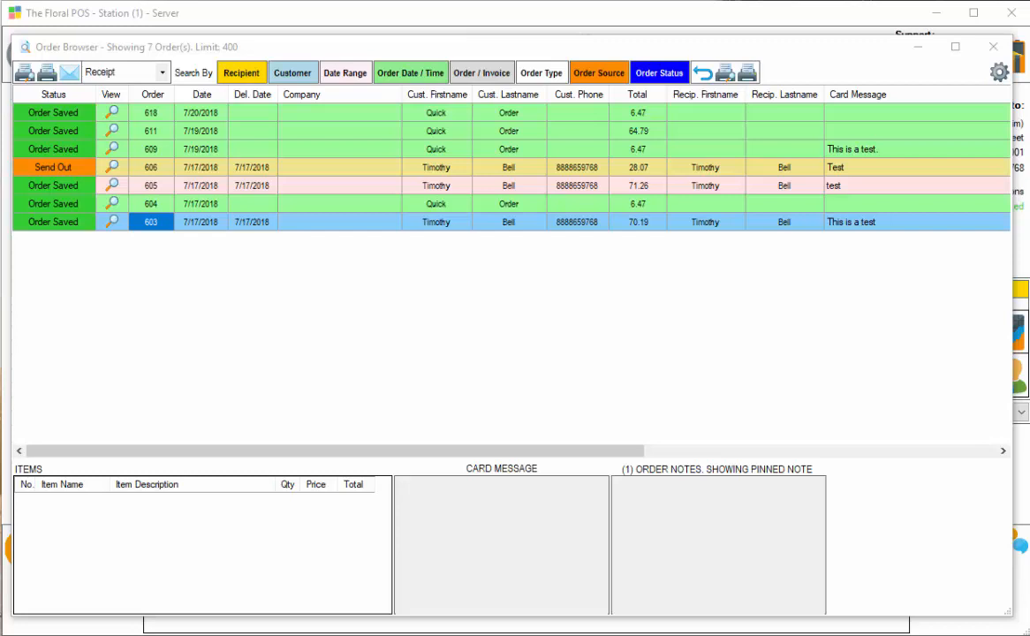
click(991, 47)
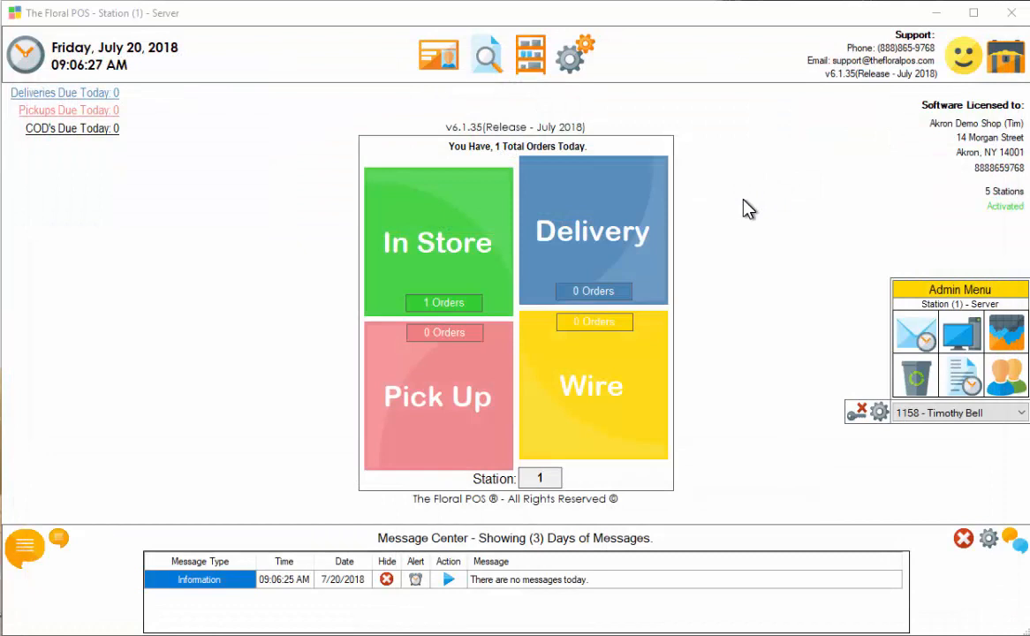